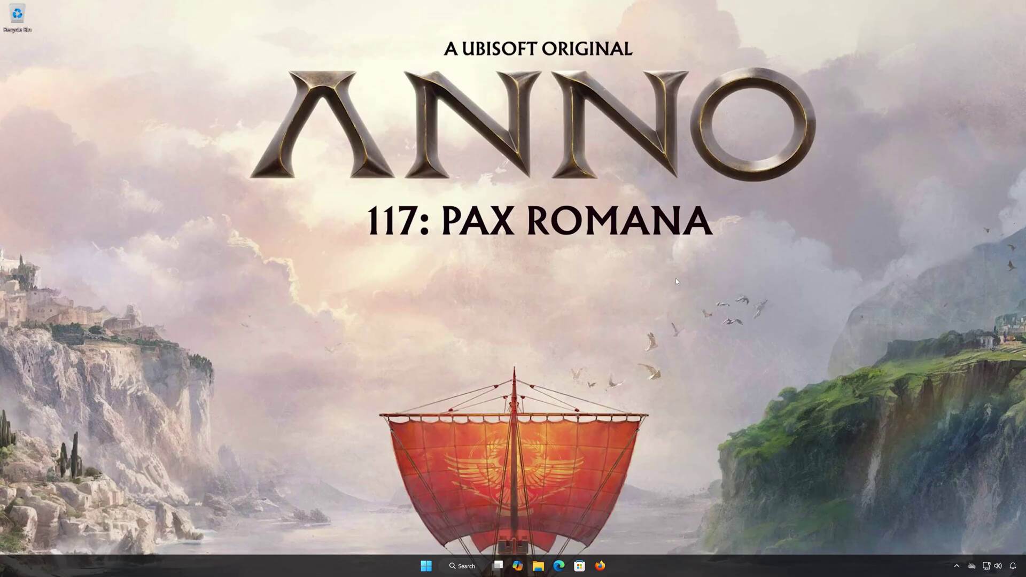
Search 'control' in Start and go to Control Panel's Network and Sharing Center.
click(426, 566)
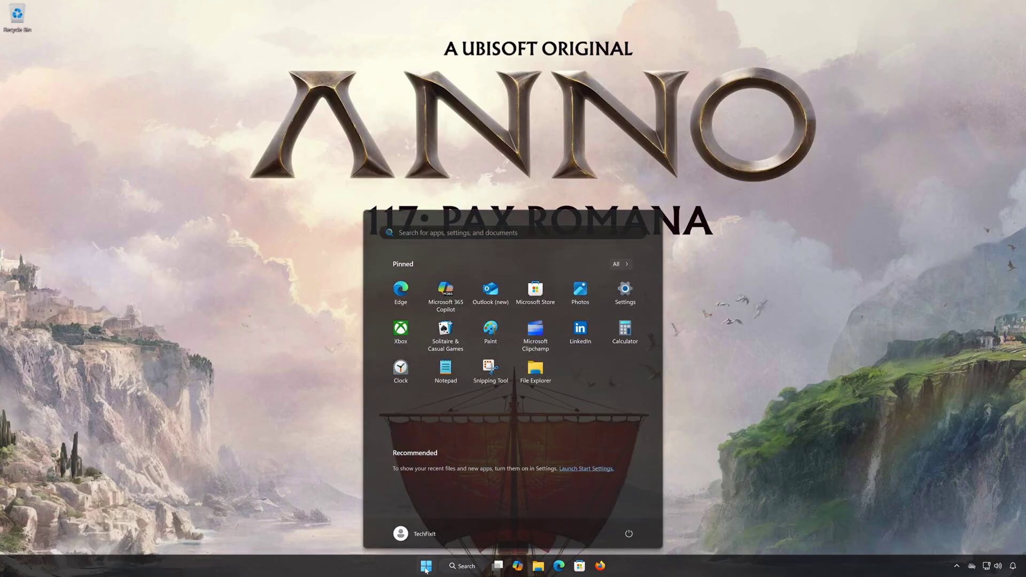
text(control)
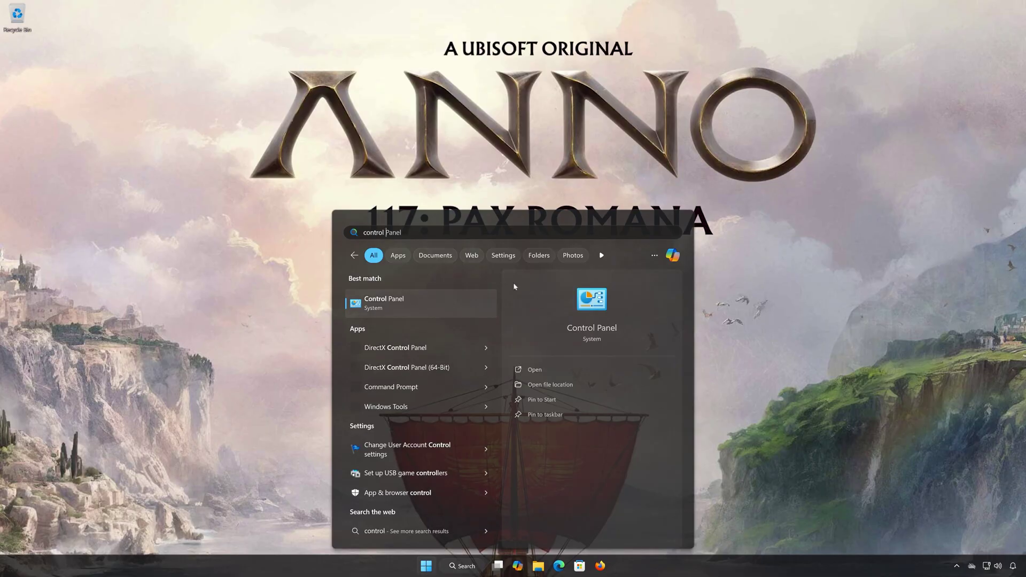
click(434, 310)
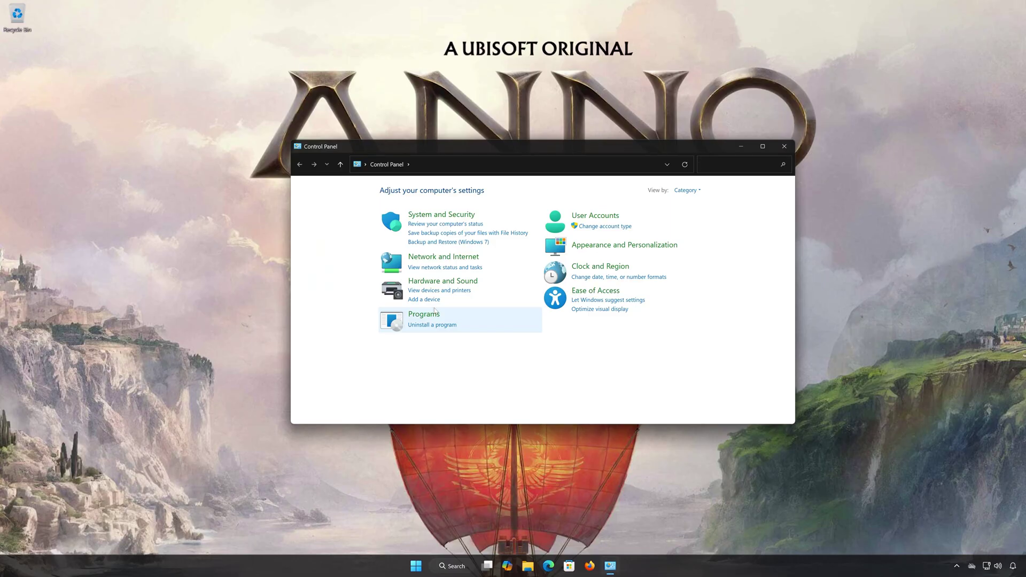
click(441, 260)
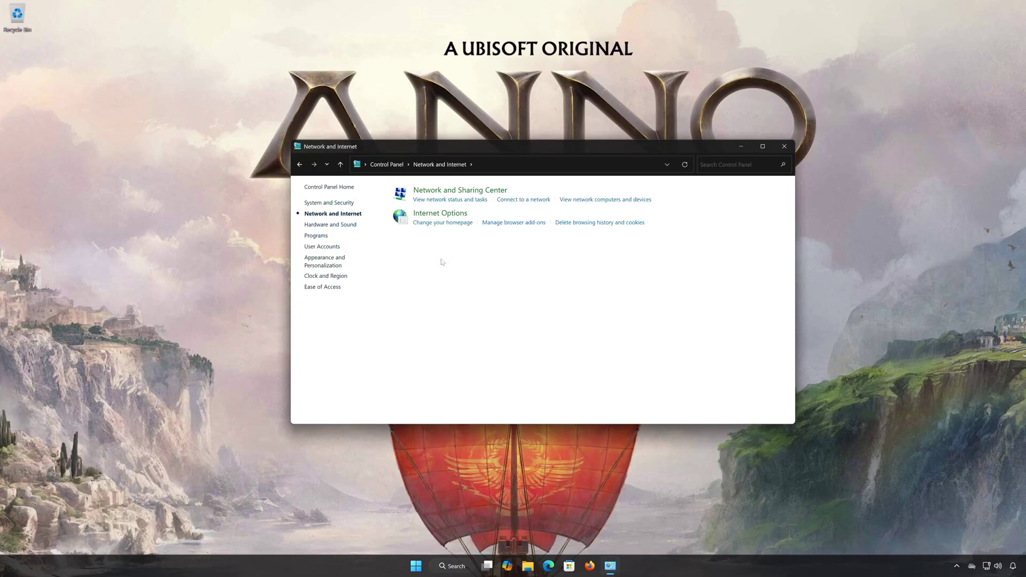
click(465, 192)
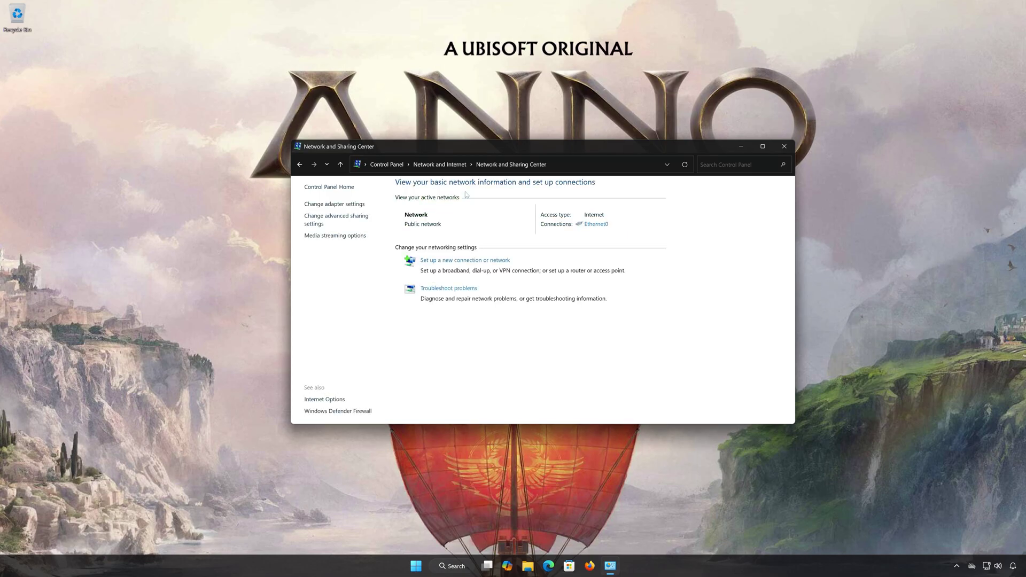
Open Ethernet0's connection properties and the Internet Protocol Version 4 (TCP/IPv4) settings.
click(596, 225)
click(741, 146)
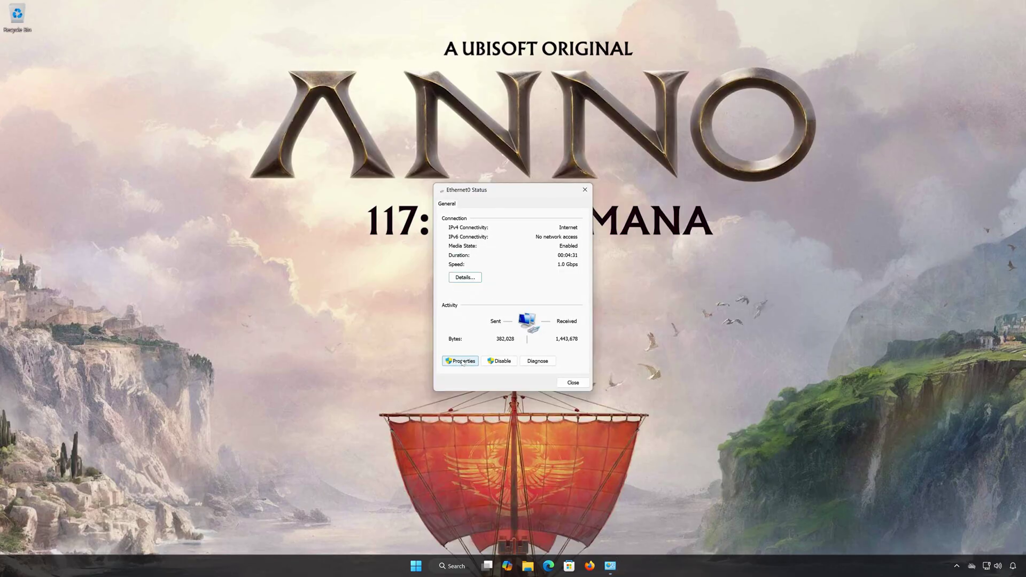
click(462, 363)
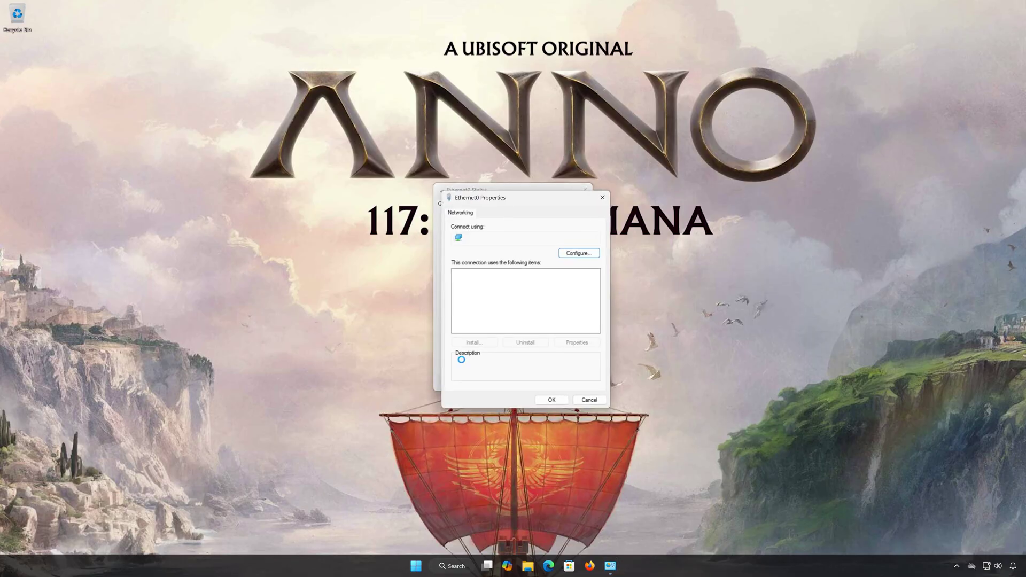
click(536, 297)
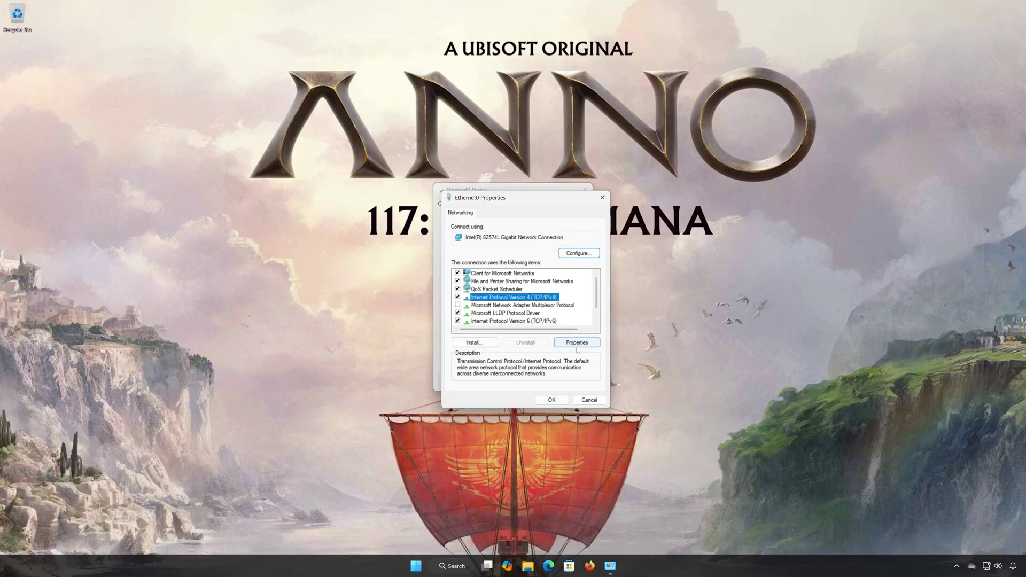
click(577, 343)
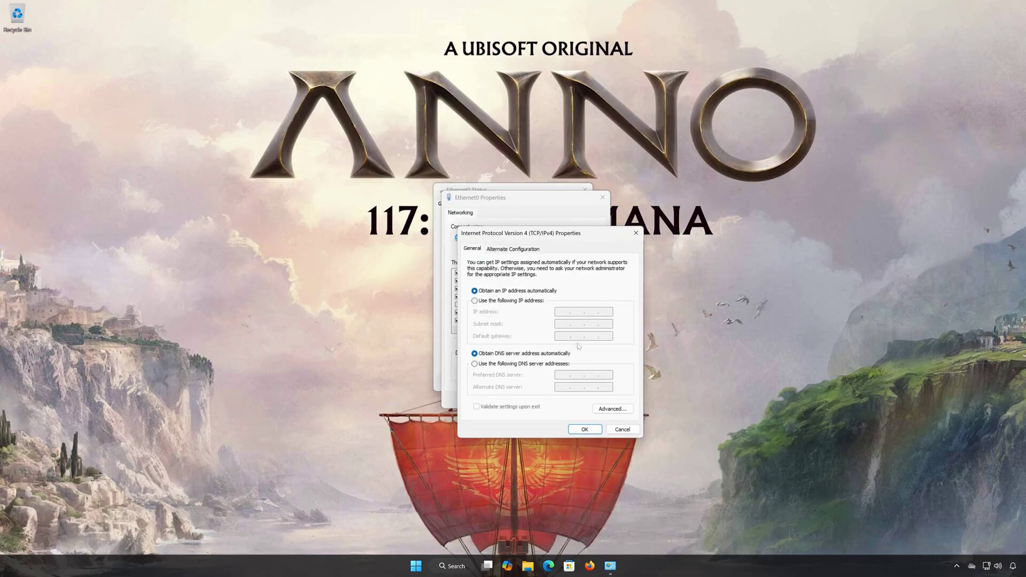
Enter manual DNS servers 8.8.8.8 and 8.4.4.8, save, and close the Ethernet0 dialogs.
click(475, 364)
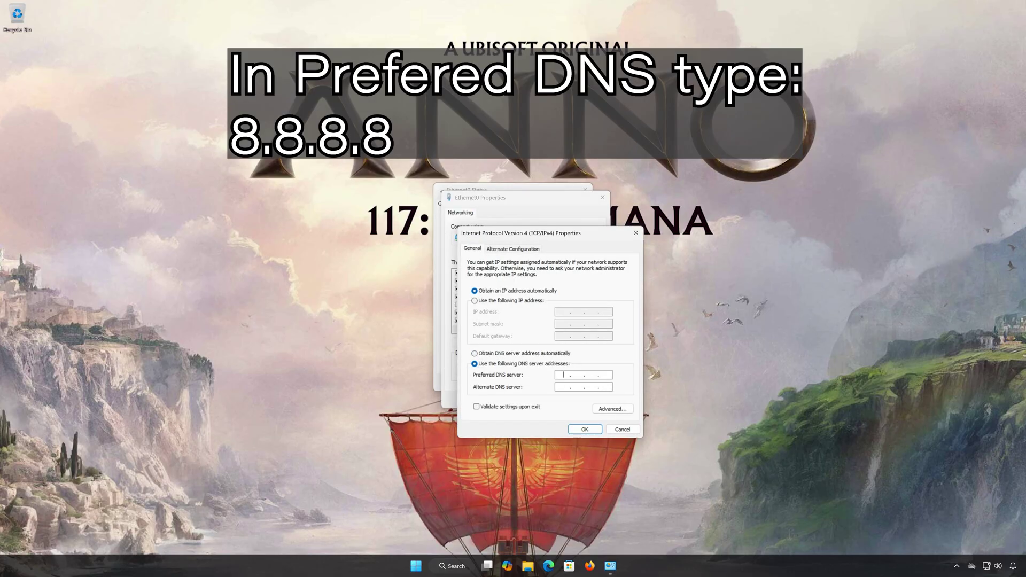
text(8.4.)
text(.8.8)
text(.8)
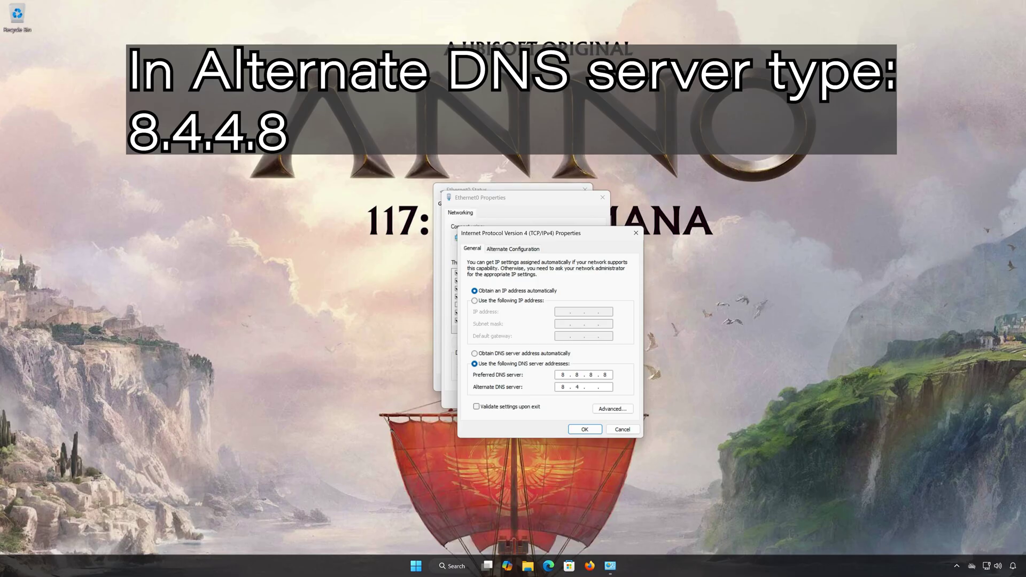
text(8)
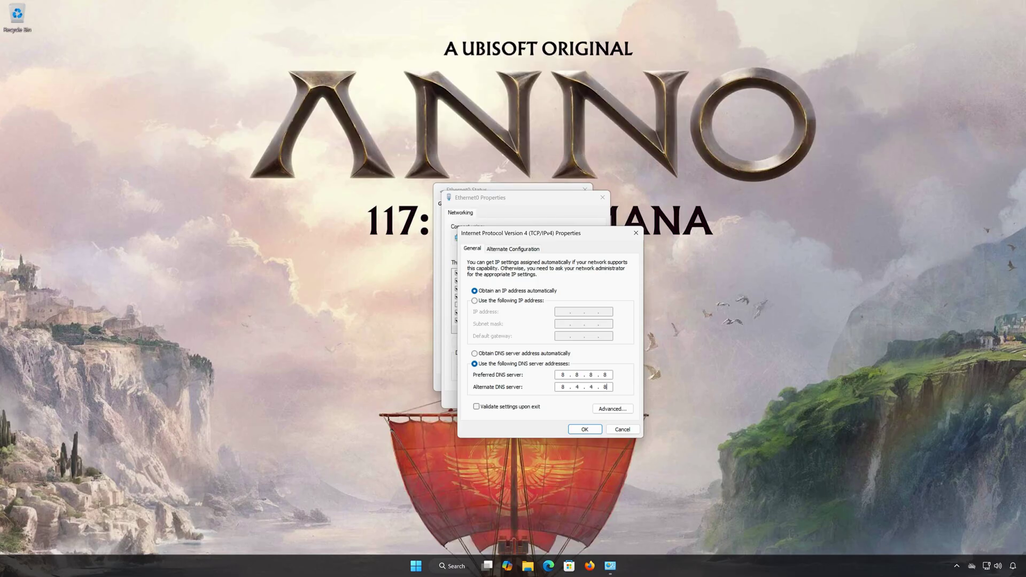
click(592, 431)
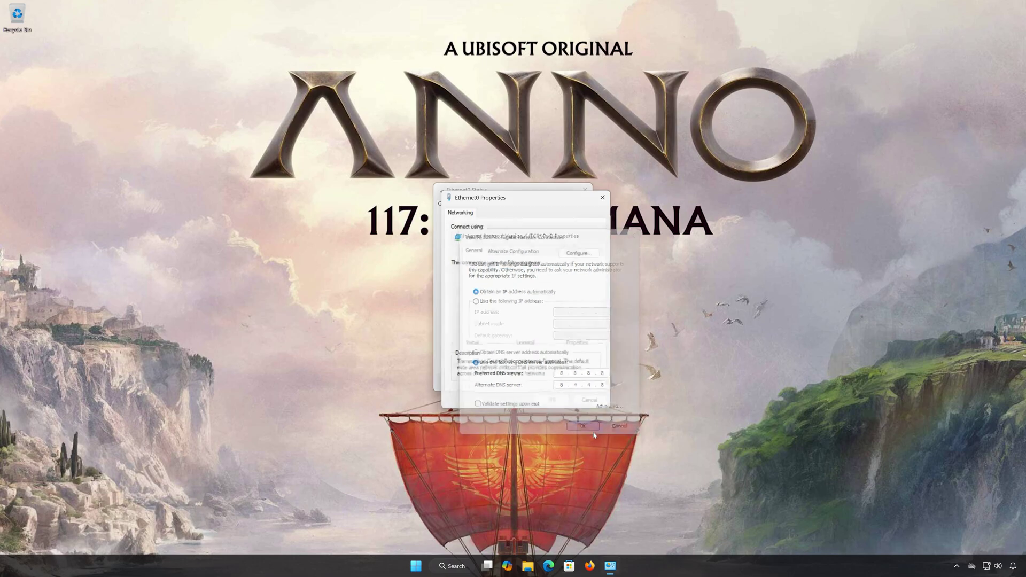
click(556, 403)
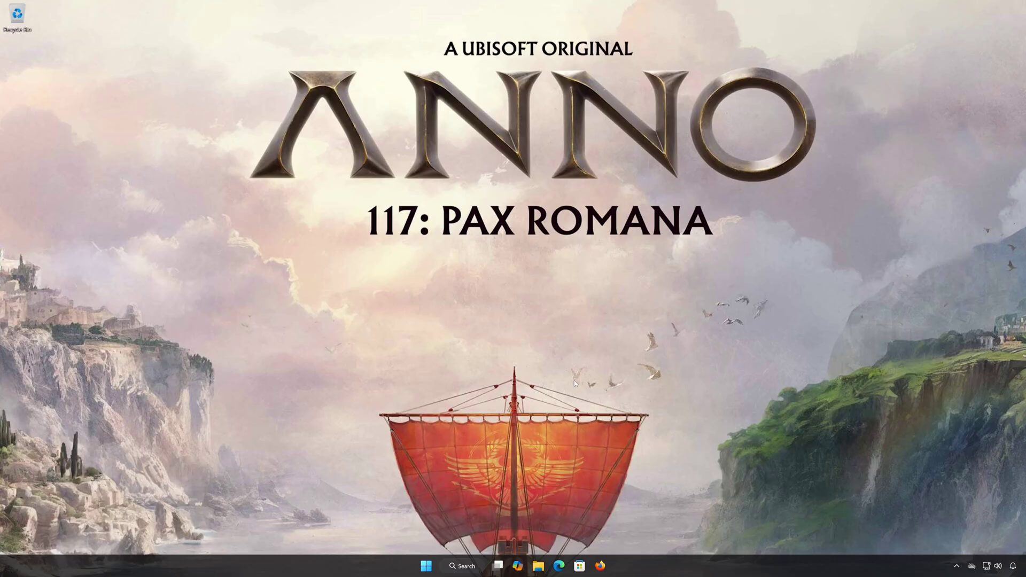
Search 'cmd' in Start and run Command Prompt as administrator.
click(422, 570)
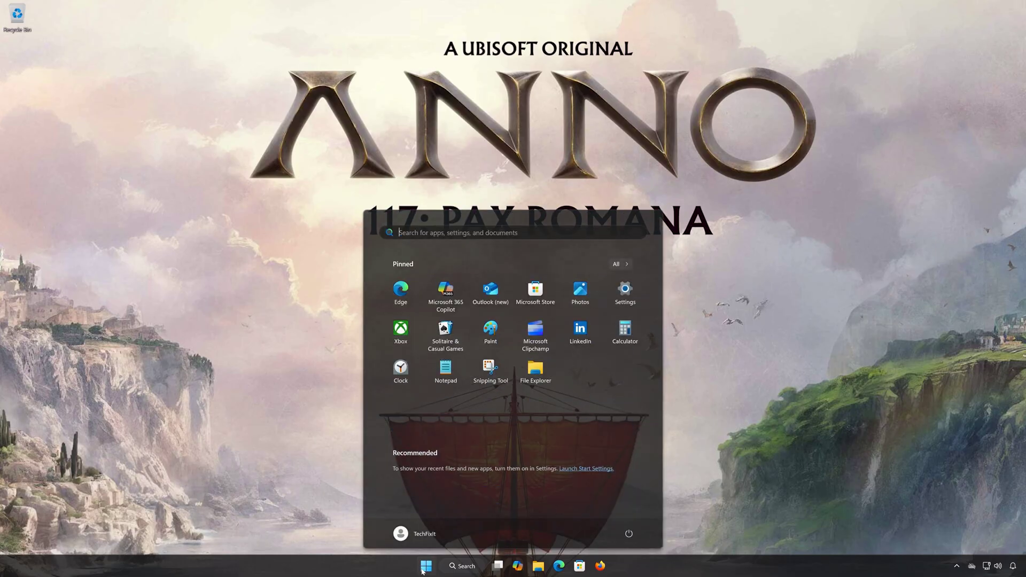
text(cmd)
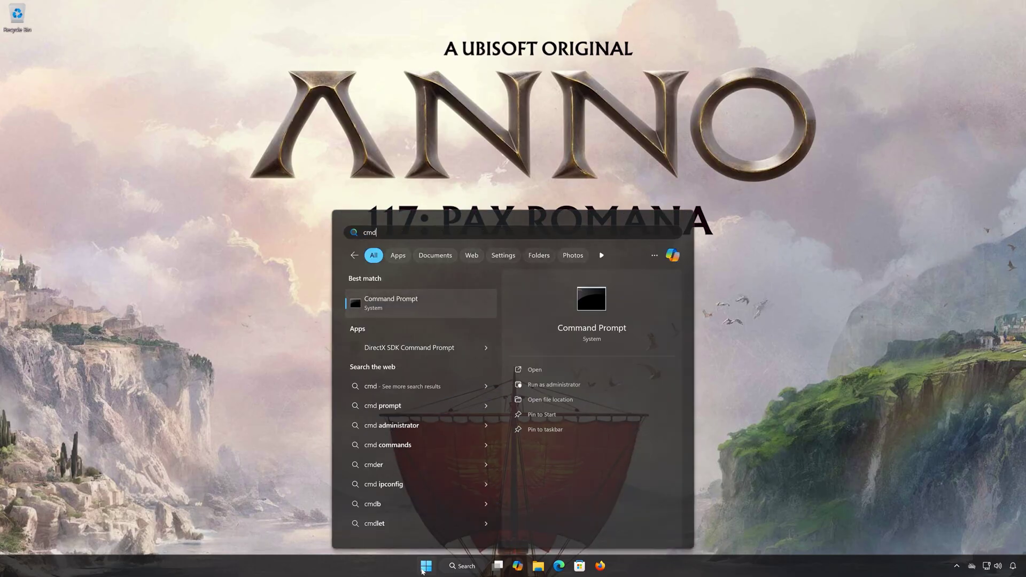
right_click(435, 302)
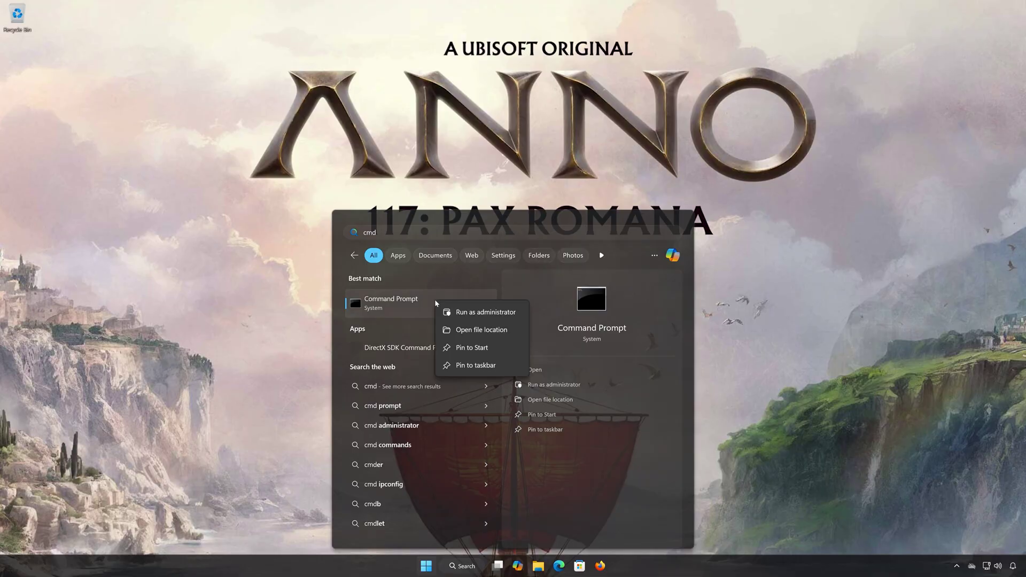
click(493, 314)
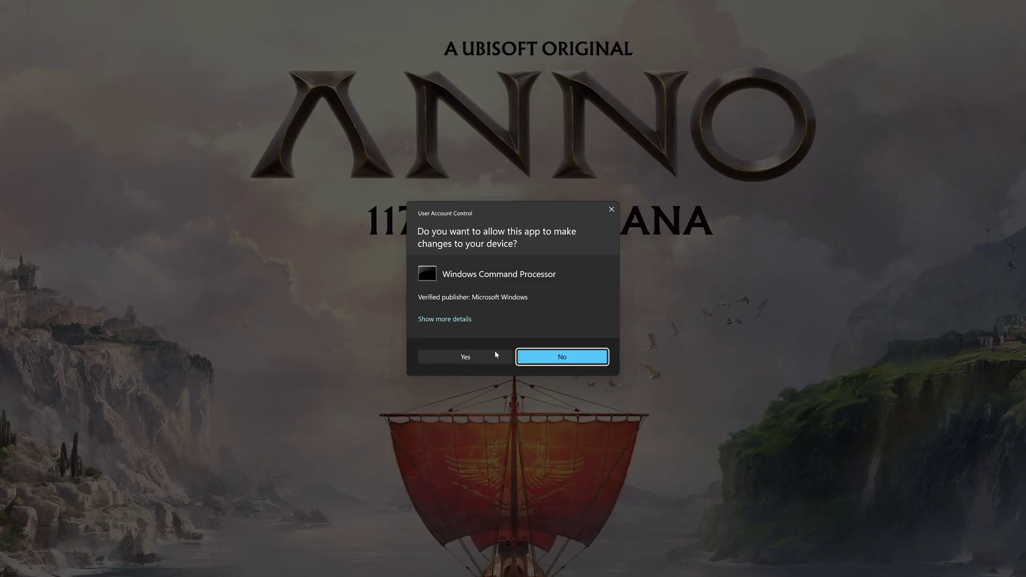
Approve the UAC prompt, then run ipconfig /release followed by ipconfig /renew.
click(464, 358)
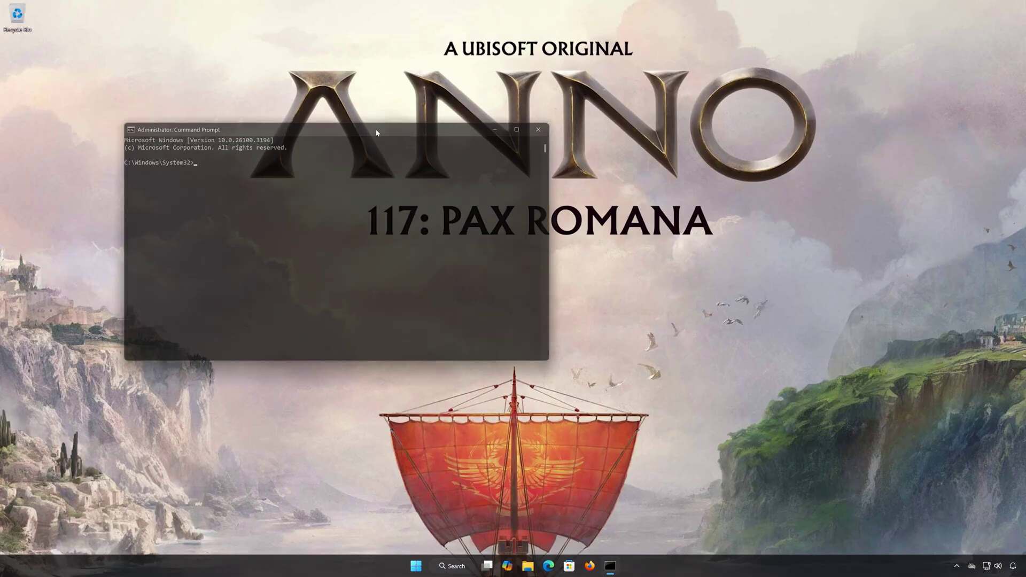
drag(360, 117, 534, 156)
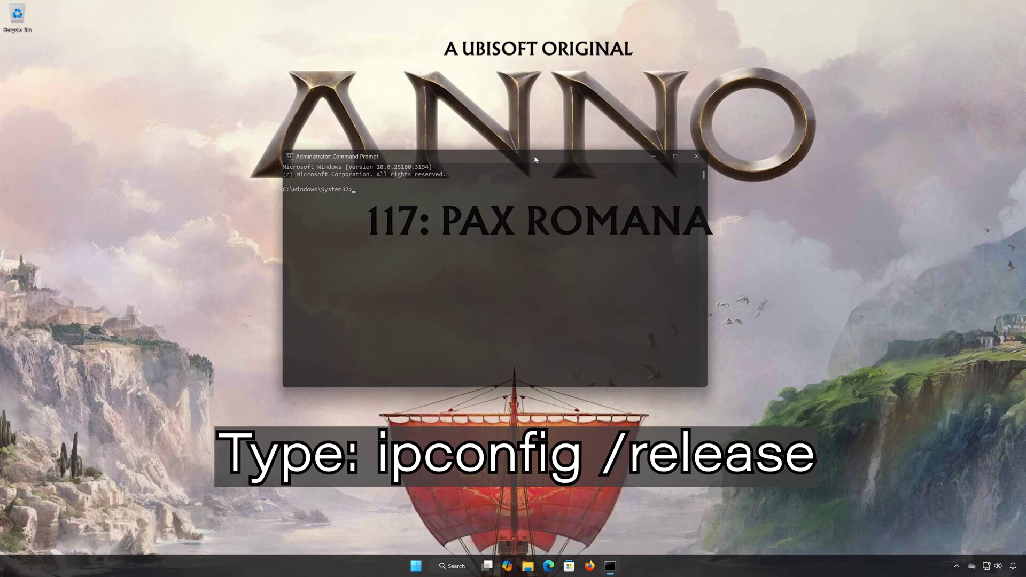
text(ipconfig /release)
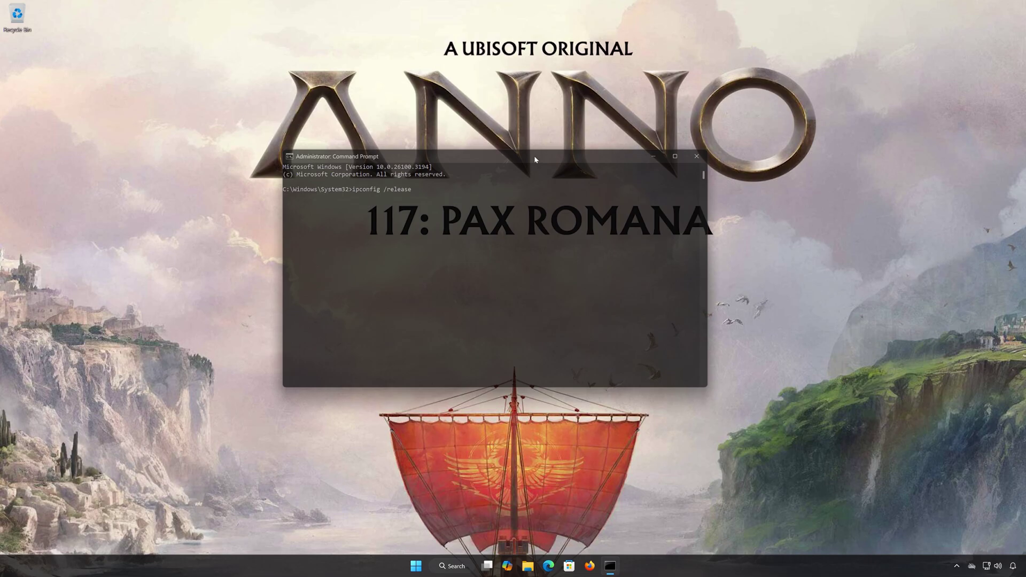
key(Return)
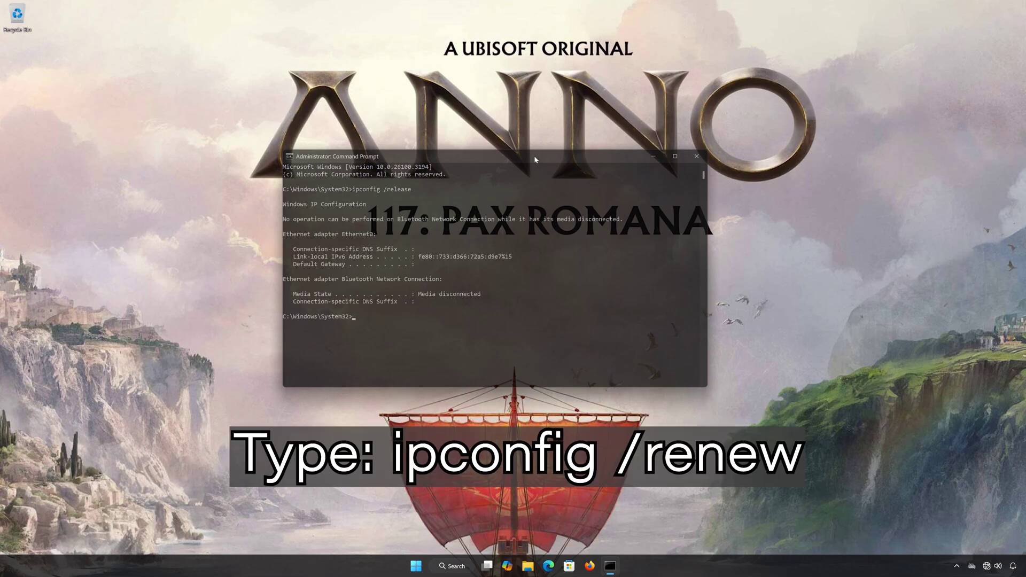
text(ipconfig /renew)
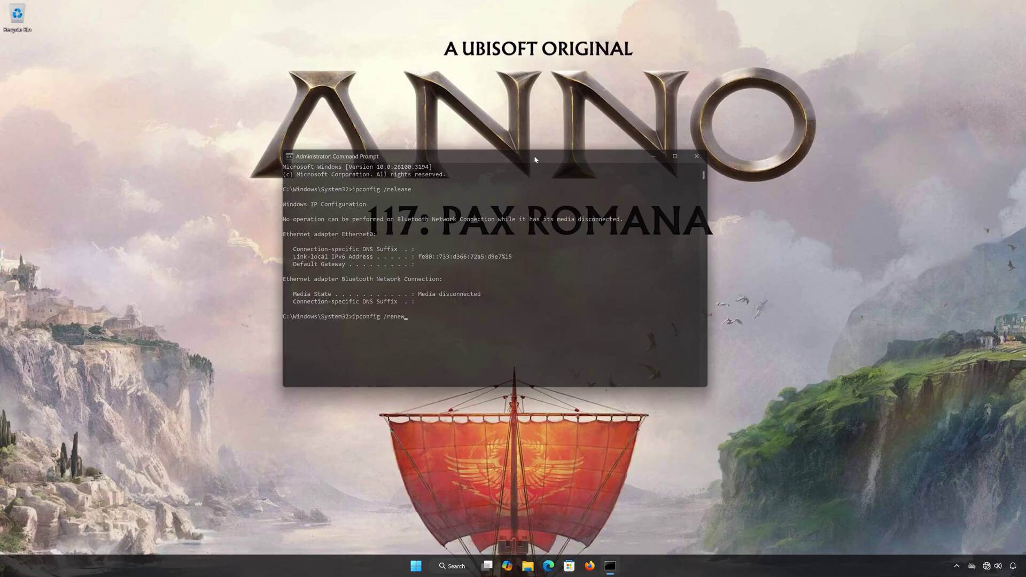
key(Return)
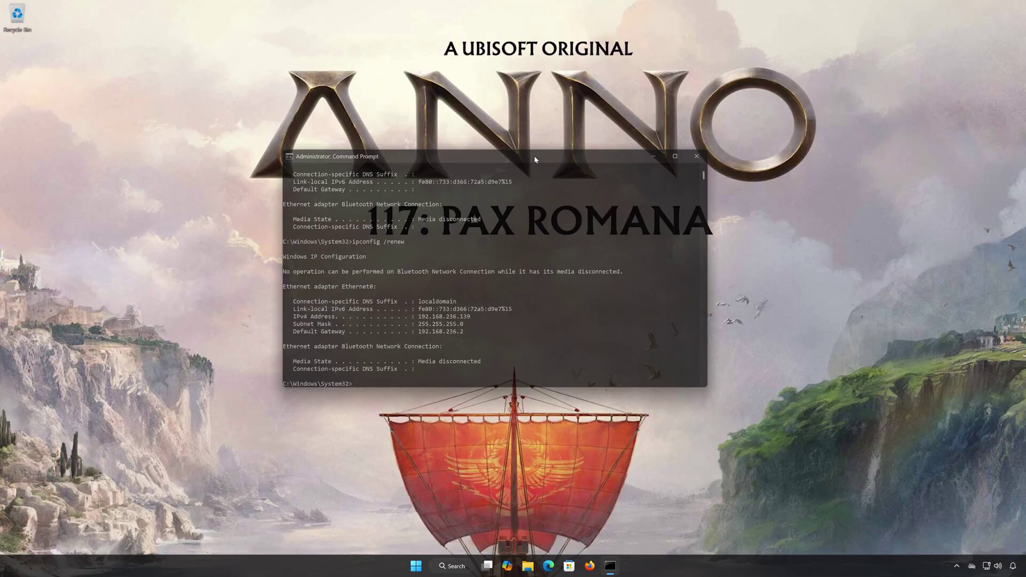
Run ipconfig /flushdns and netsh winsock reset, then exit the Command Prompt.
text(ipco)
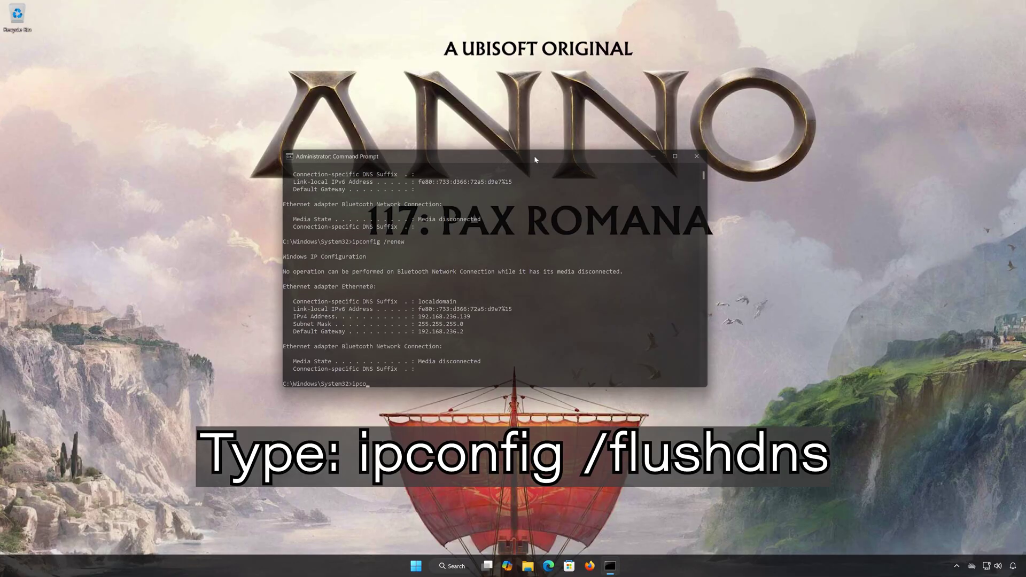
text(nfig /flushdns)
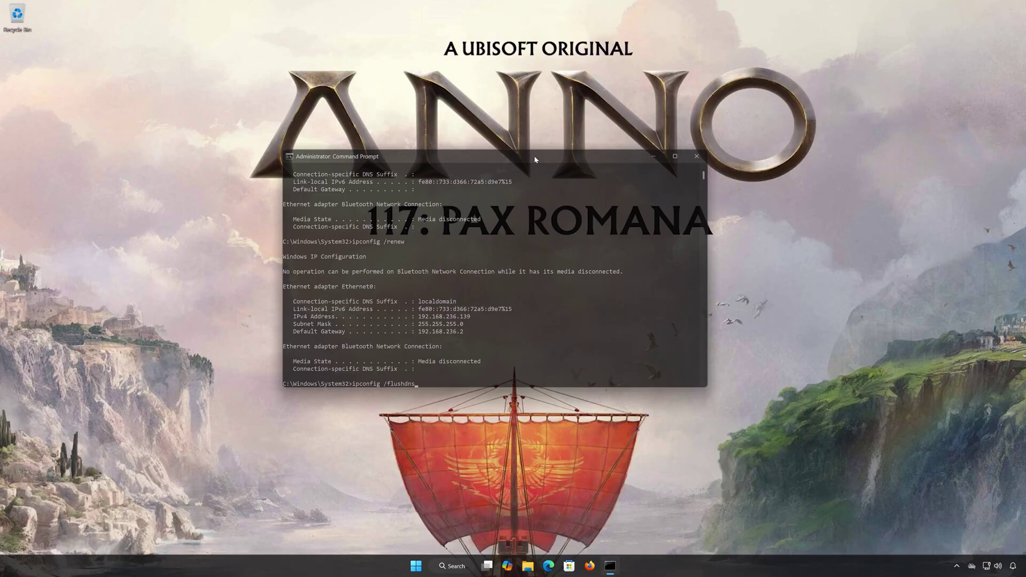
key(Return)
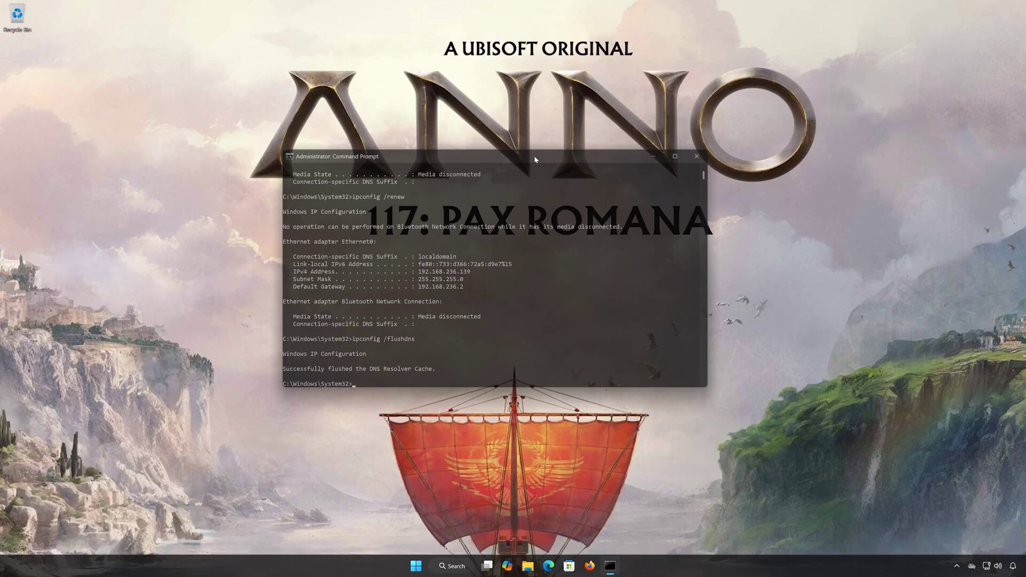
text(net)
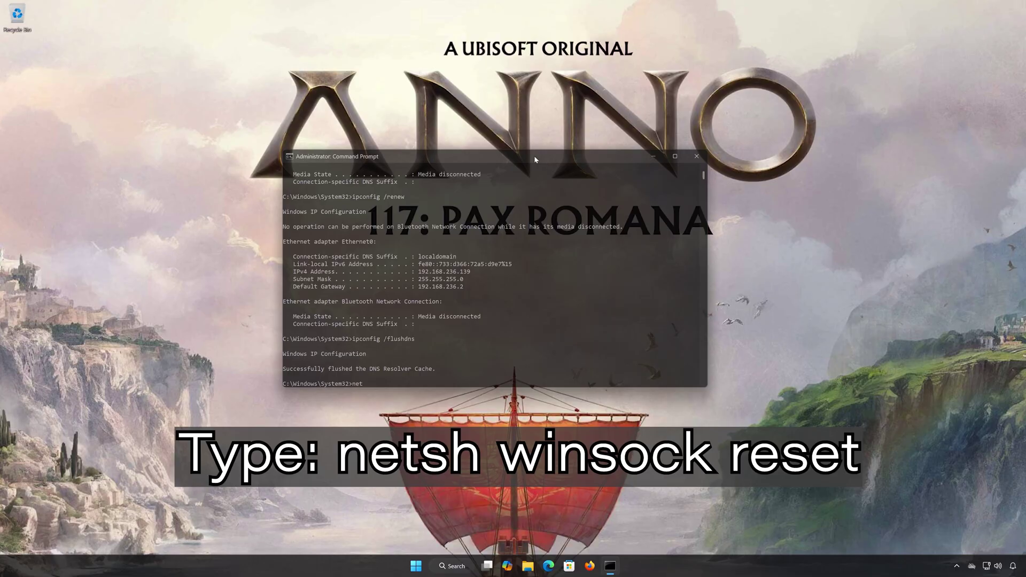
text(sh winsock reset)
key(Return)
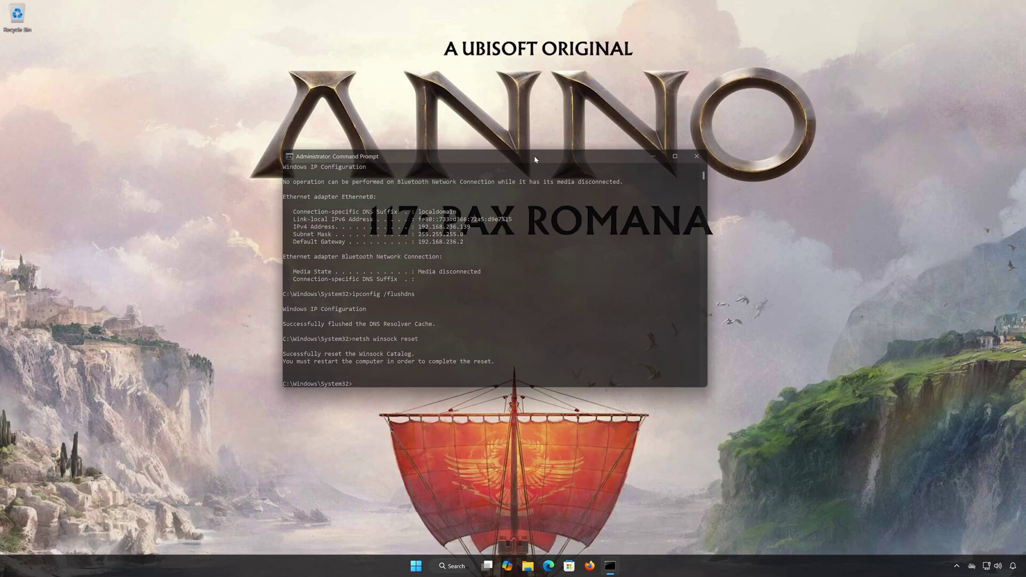
text(exit)
key(Return)
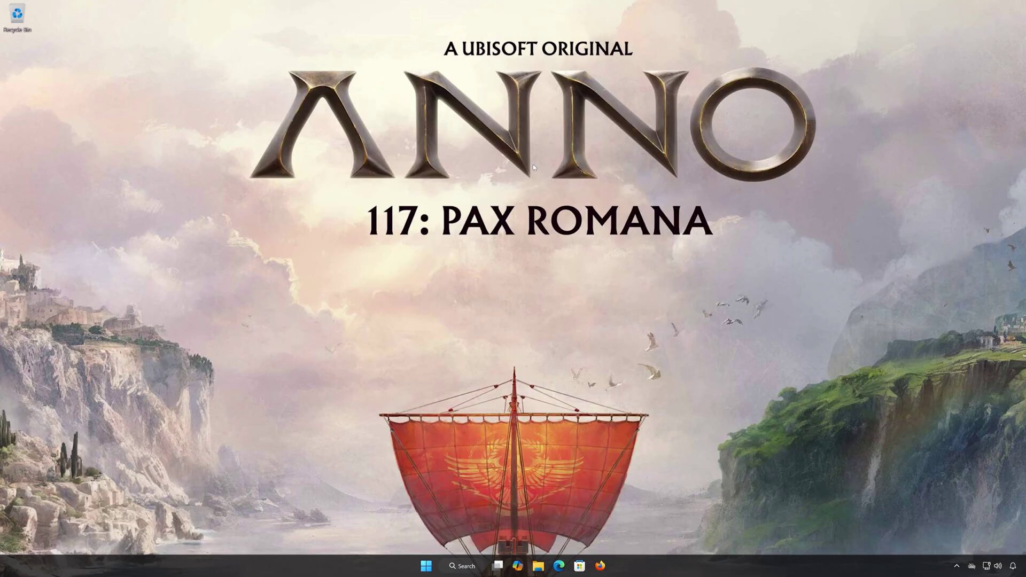
Open the Start menu and its power options, then reopen the Start menu.
click(426, 565)
click(628, 533)
click(424, 571)
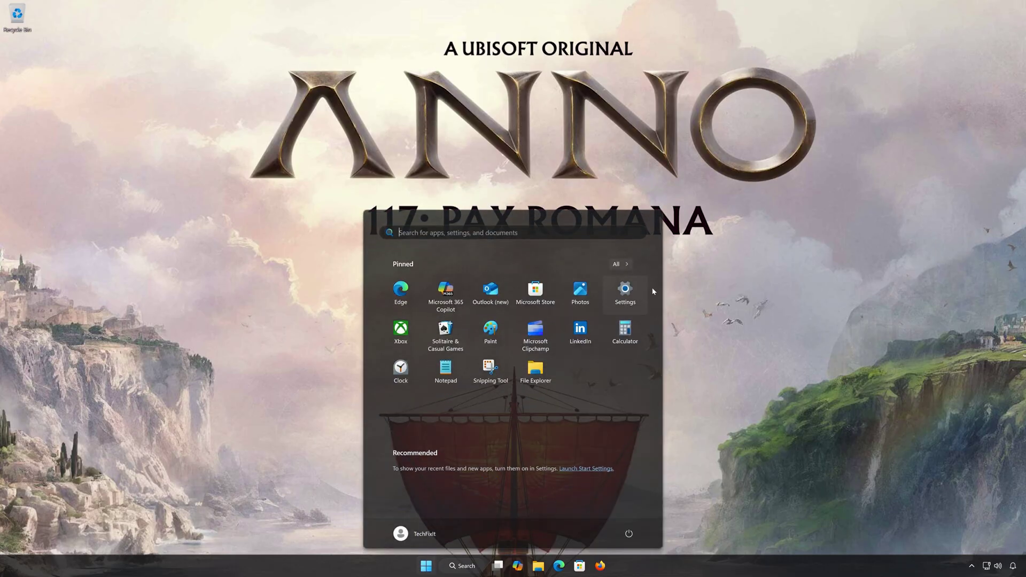
Open Settings and go to Network & internet > Advanced network settings > Network reset.
click(624, 294)
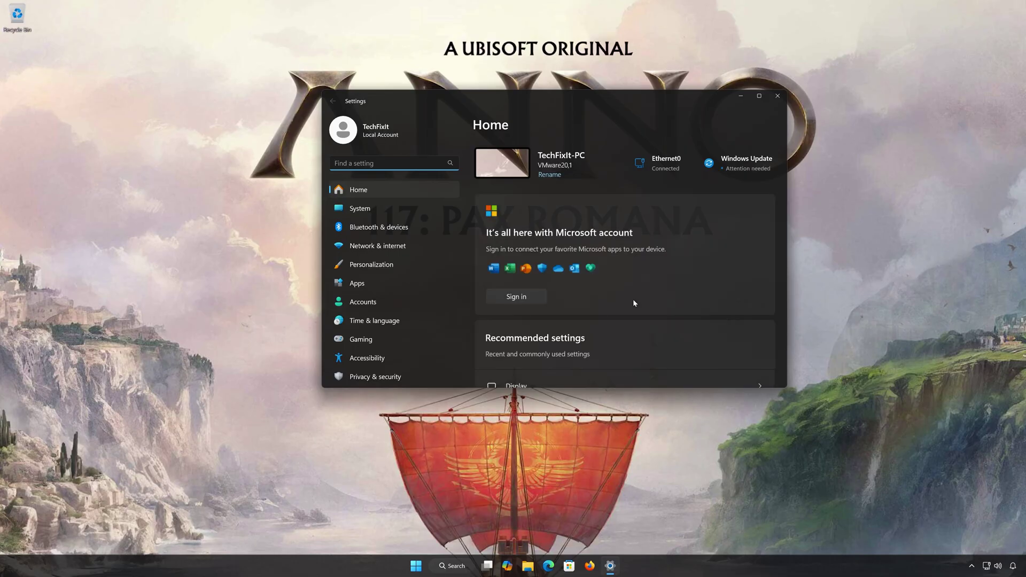
click(393, 246)
scroll(658, 266, down, 5)
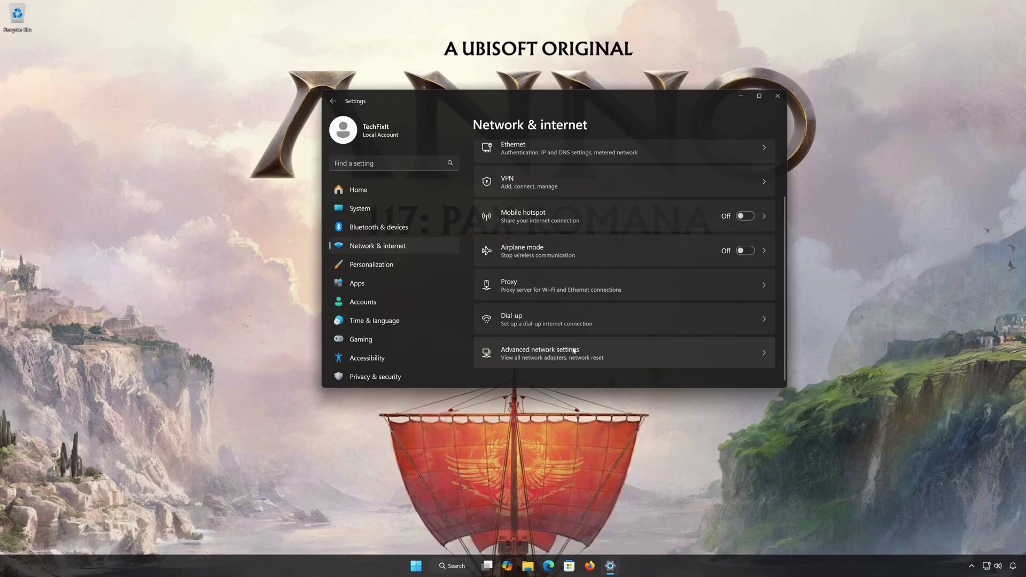
click(615, 351)
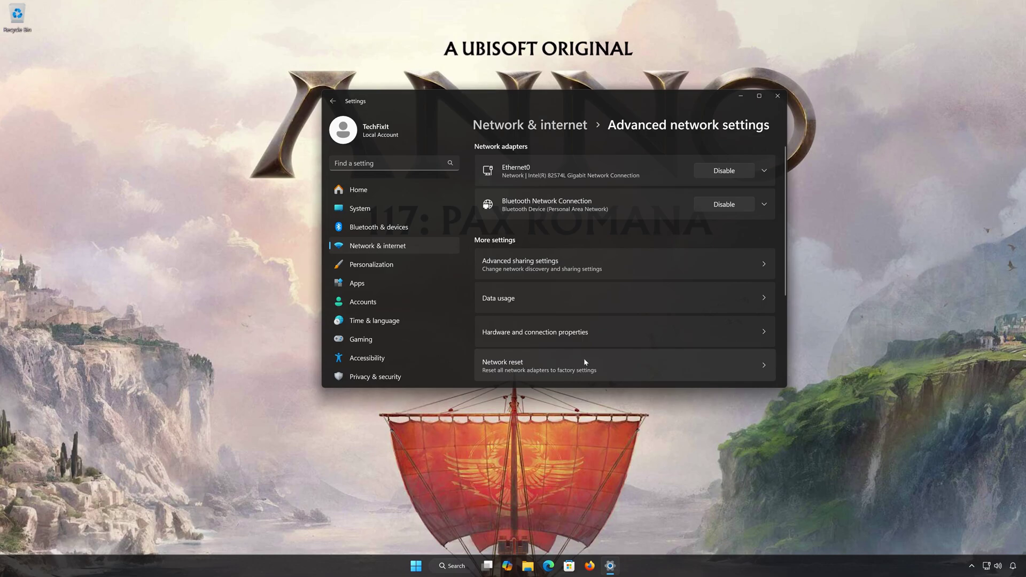
click(584, 361)
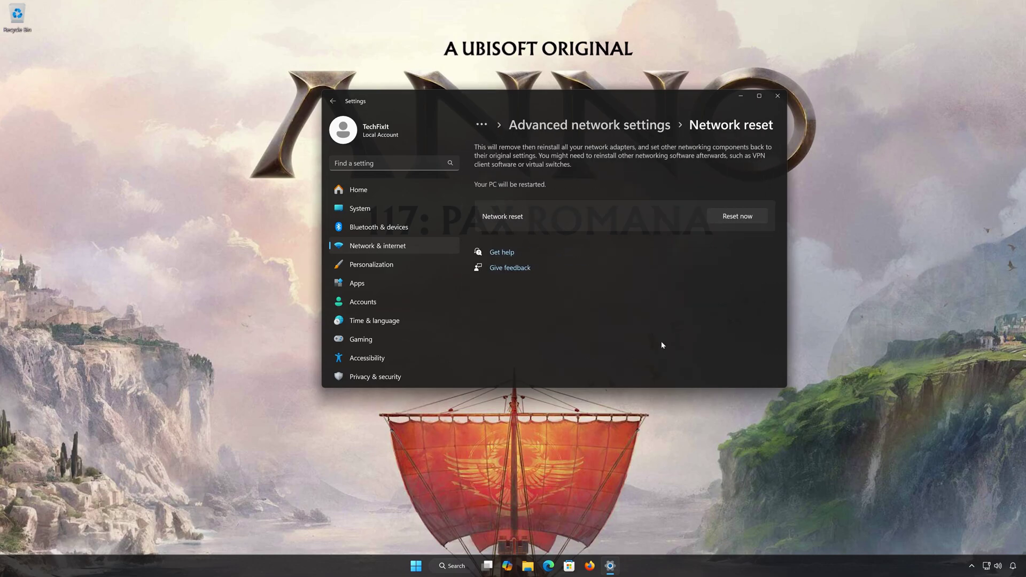
Choose Reset now, confirm Yes, close the 5-minute sign-out notice and Settings, then open Start.
click(748, 217)
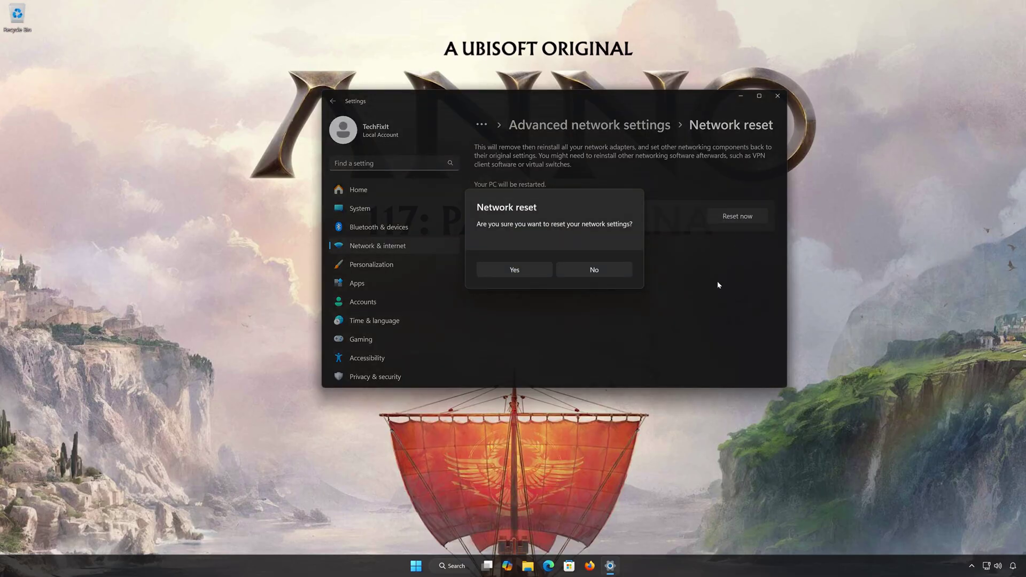
click(514, 276)
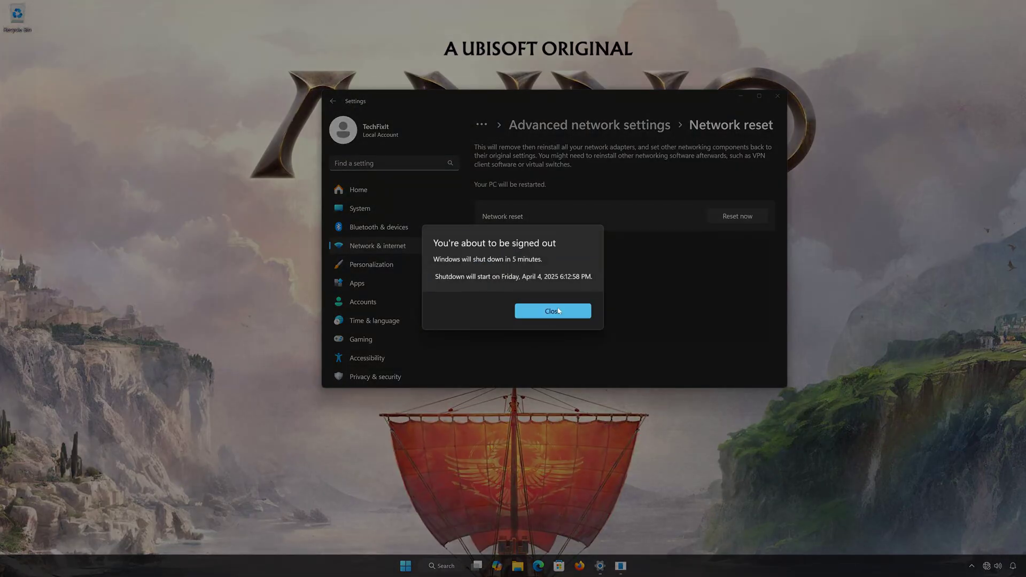
click(567, 316)
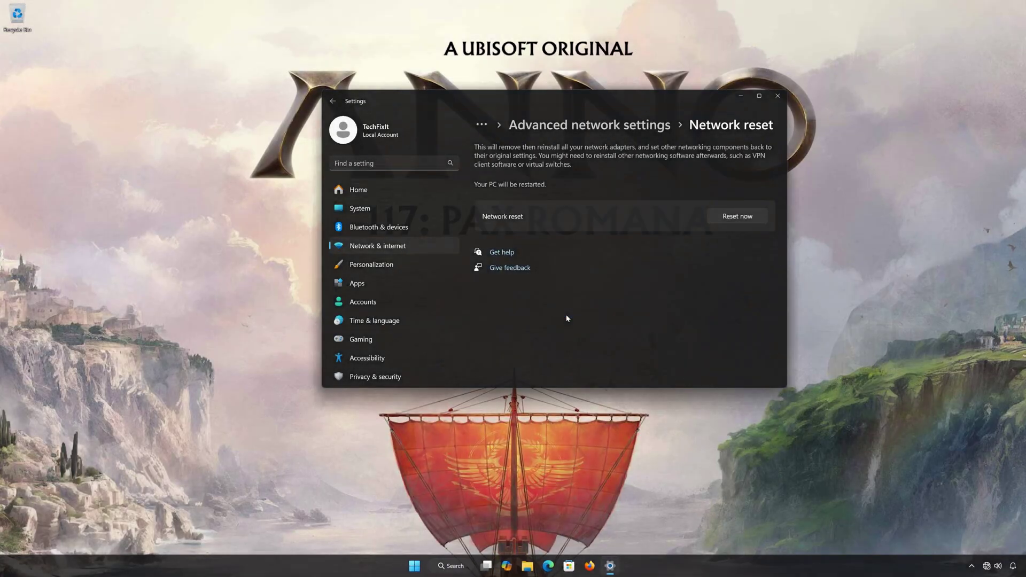
click(778, 96)
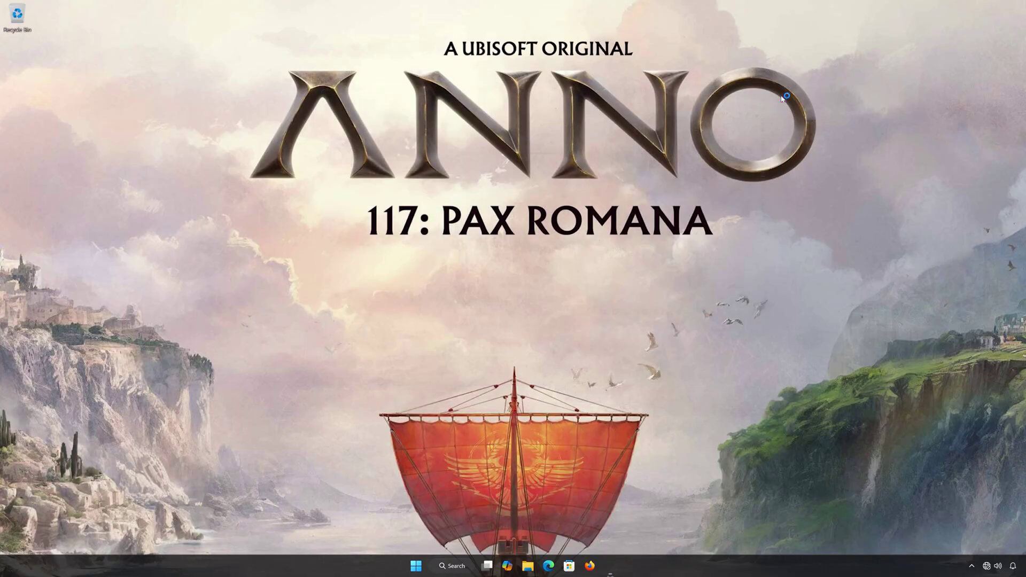
click(428, 566)
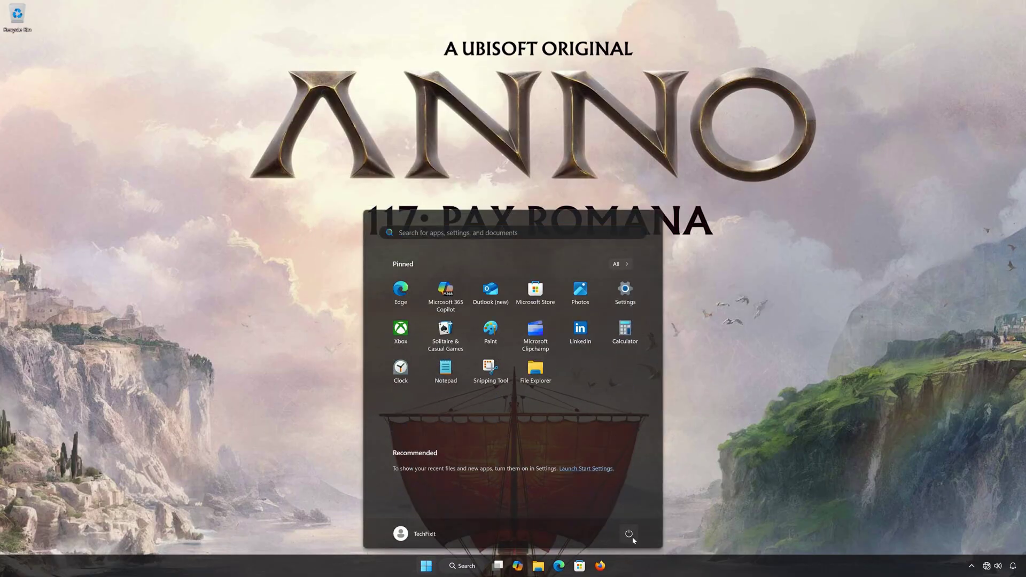